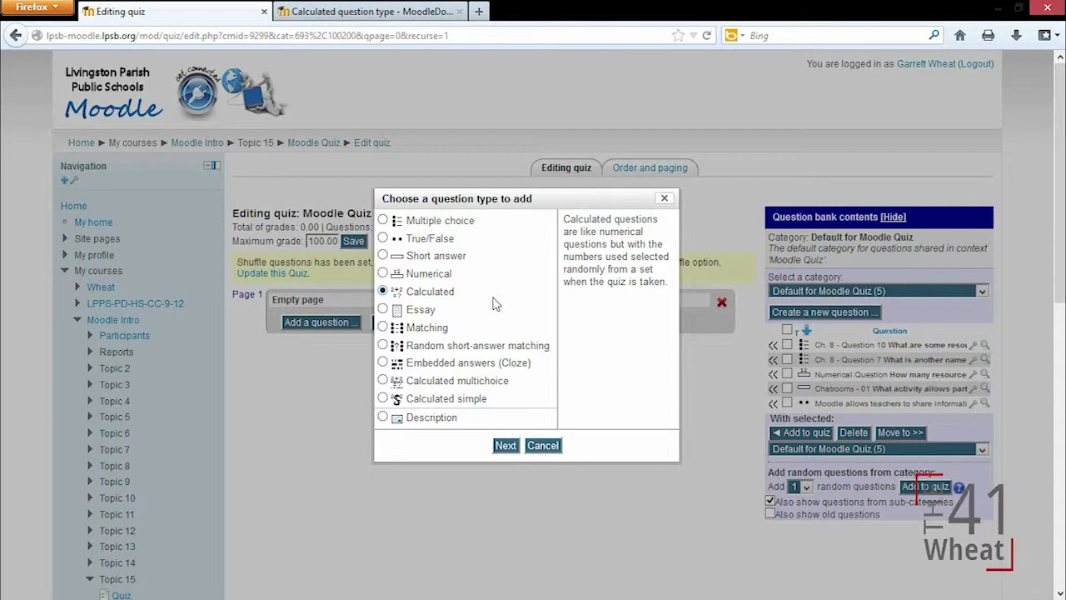
- Pick Calculated as the question type for the new quiz question
left_click(506, 445)
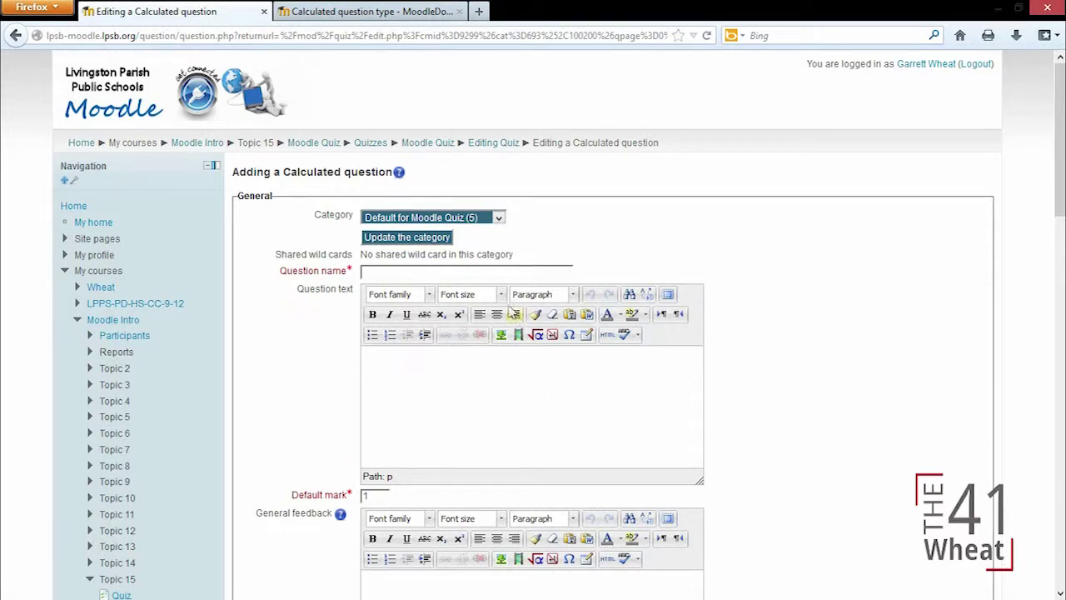
- Paste the help's example rectangle-area sentence with {l} and {w} as the question text
left_click(400, 175)
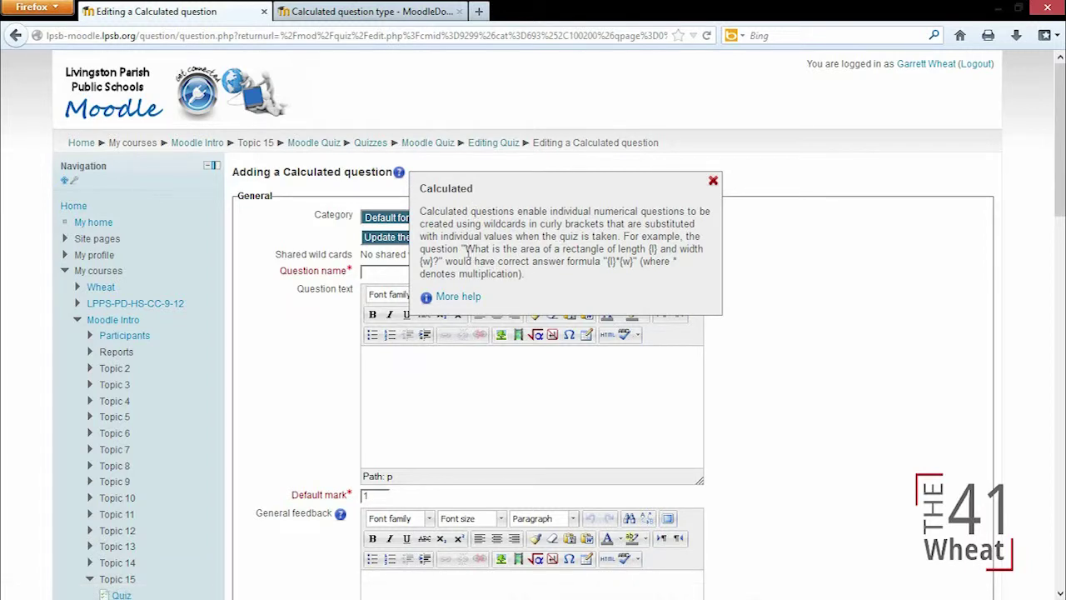
left_click_drag(465, 249, 441, 263)
key("ctrl+c")
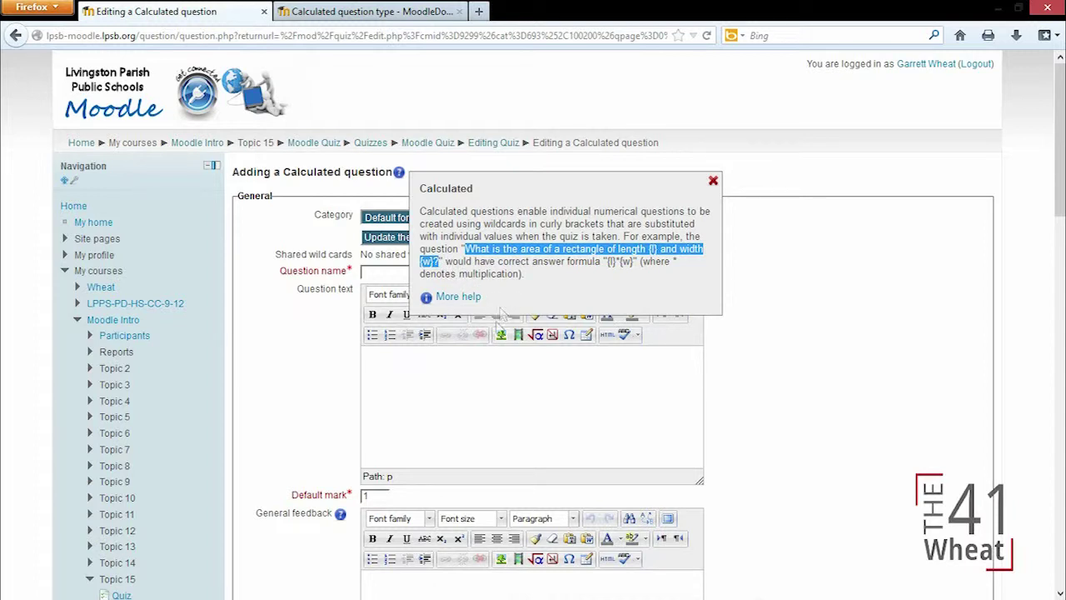
left_click(490, 373)
key("ctrl+v")
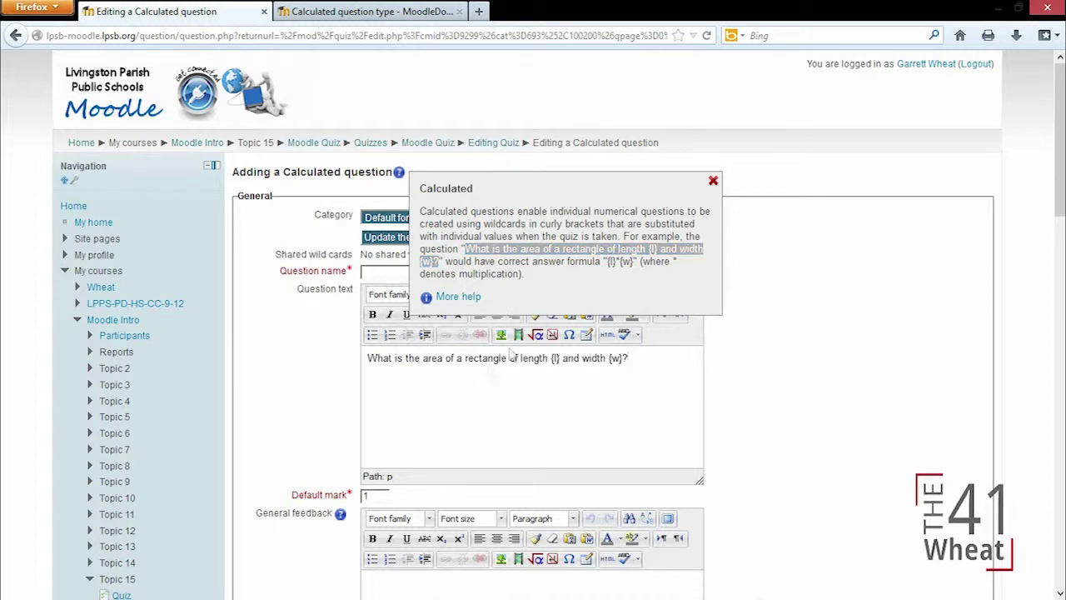
- Copy the {l}*{w} formula from the help and view the Calculated question type documentation
left_click_drag(607, 263, 631, 267)
key("ctrl+c")
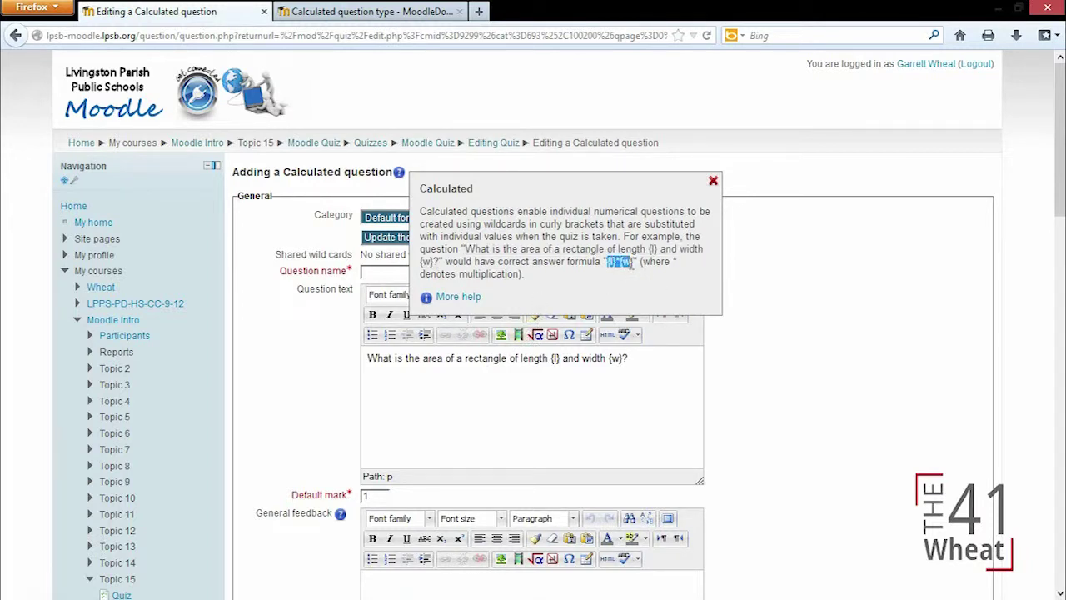
left_click_drag(634, 263, 612, 264)
left_click(567, 295)
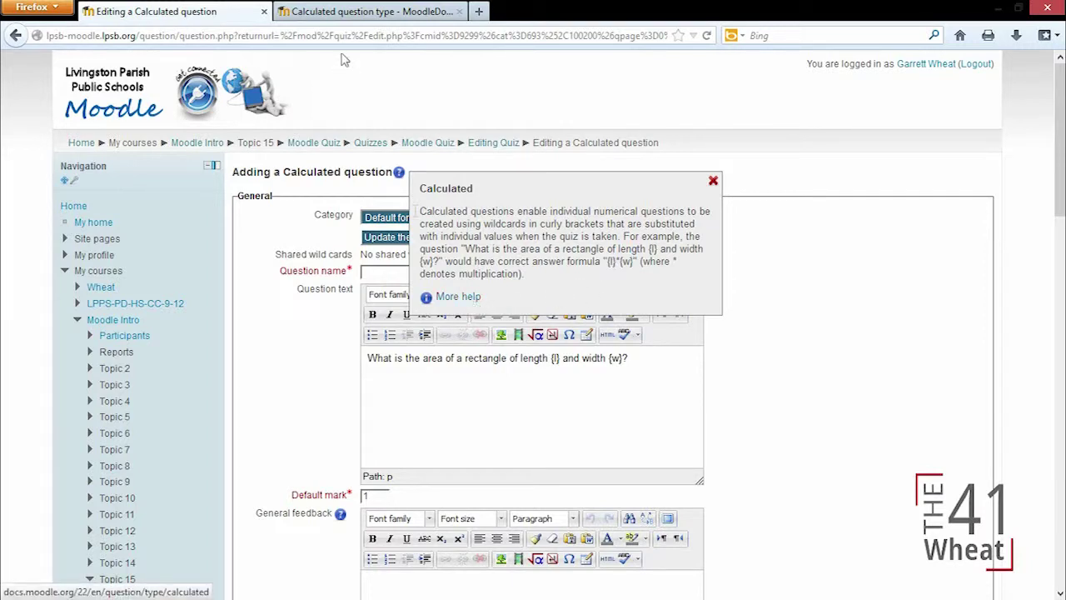
left_click(352, 11)
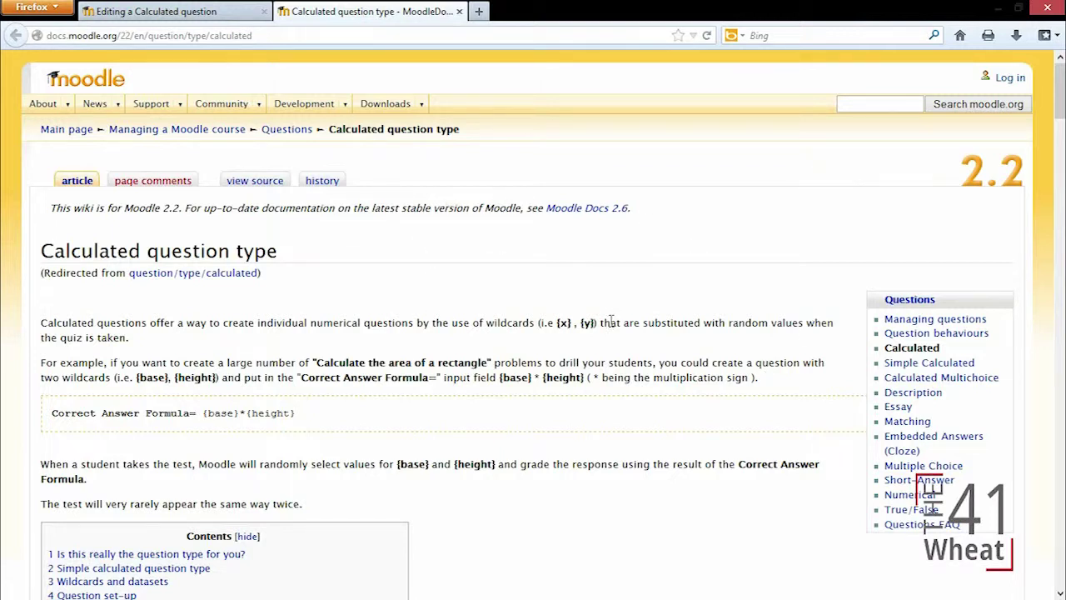
- Close the MoodleDocs tab to get back to the question-editing form
left_click(459, 12)
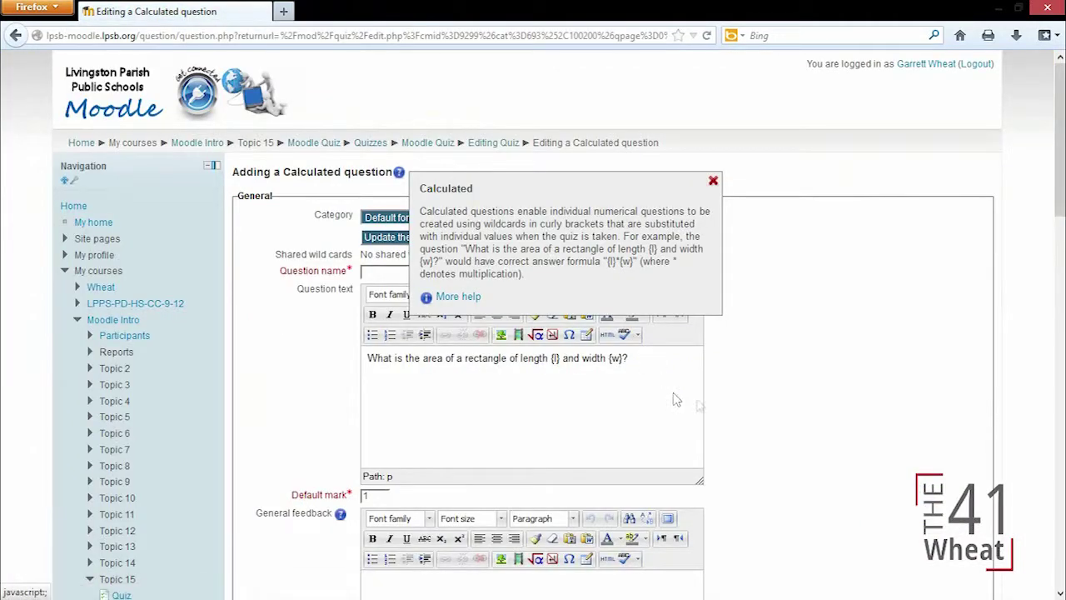
- Close the help popup and name the question {l}*{w}
left_click(814, 412)
left_click(504, 275)
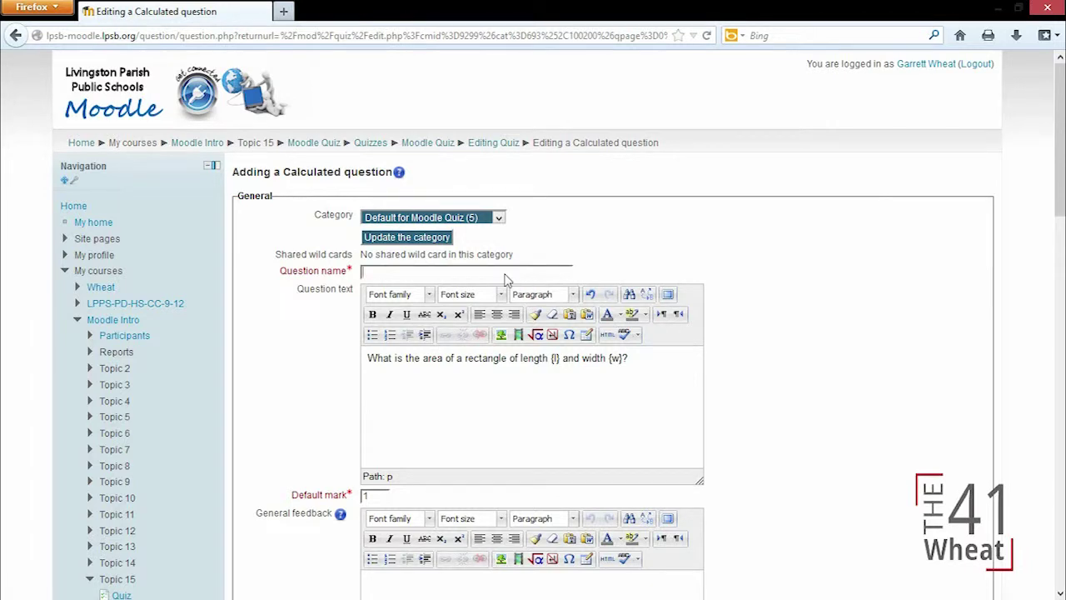
key("ctrl+v")
left_click_drag(1054, 189, 1054, 295)
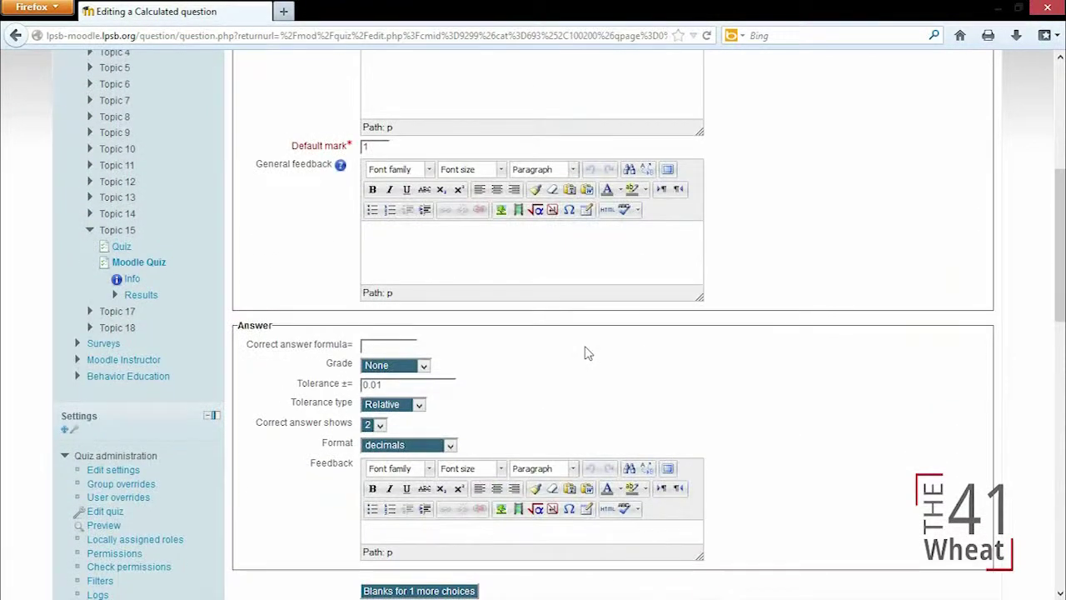
- Set answer formula {l}*{w} at 100% grade, tolerance 0.01, showing 0 decimal places
left_click(395, 348)
type("{l}*{w}")
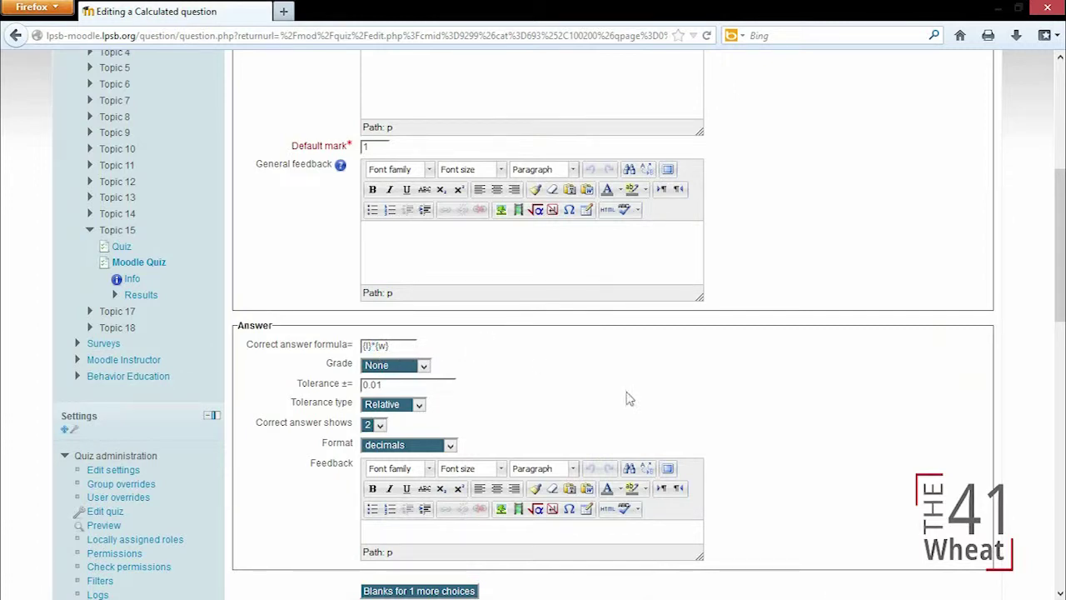
left_click(423, 366)
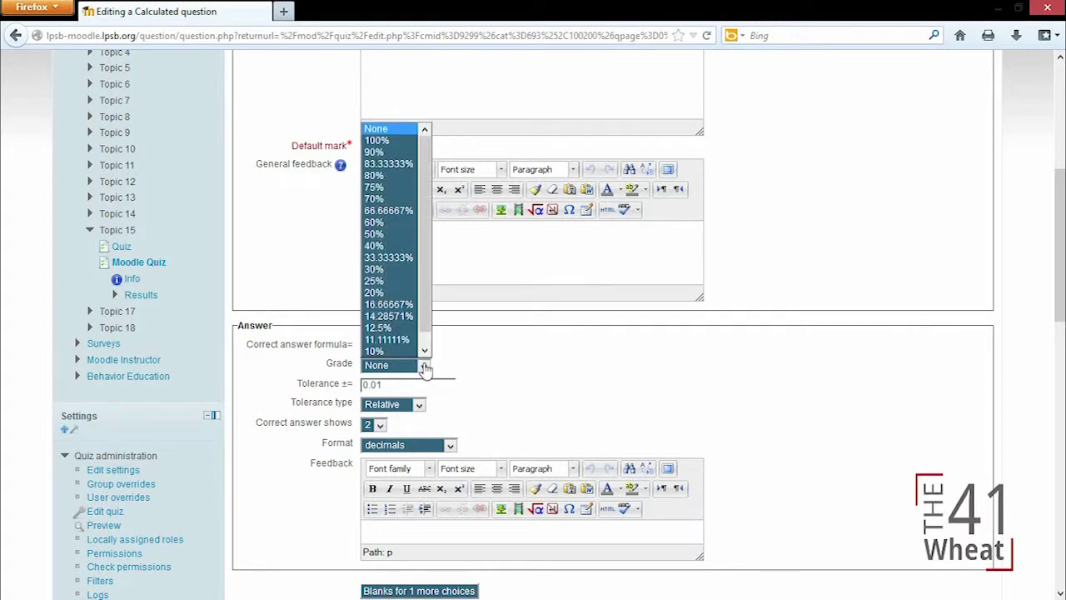
left_click(377, 140)
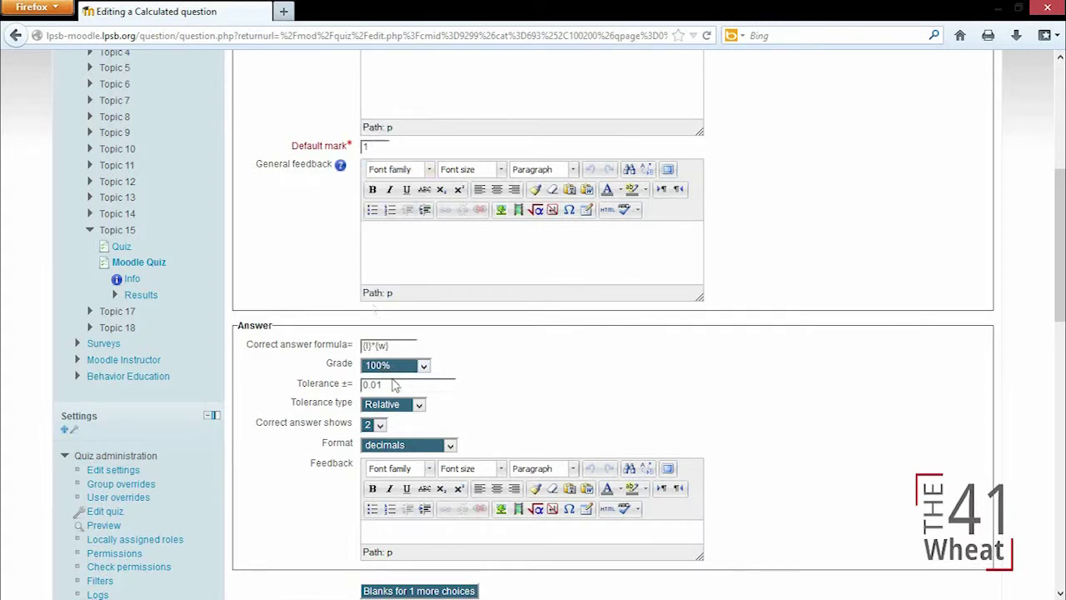
double_click(372, 384)
left_click(393, 387)
left_click(379, 426)
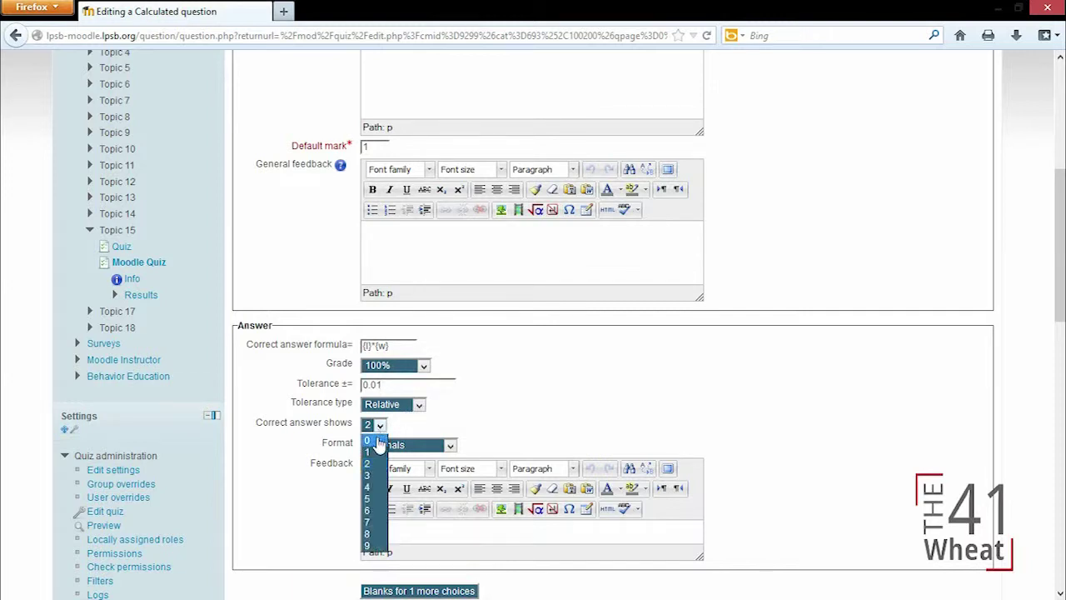
left_click(368, 440)
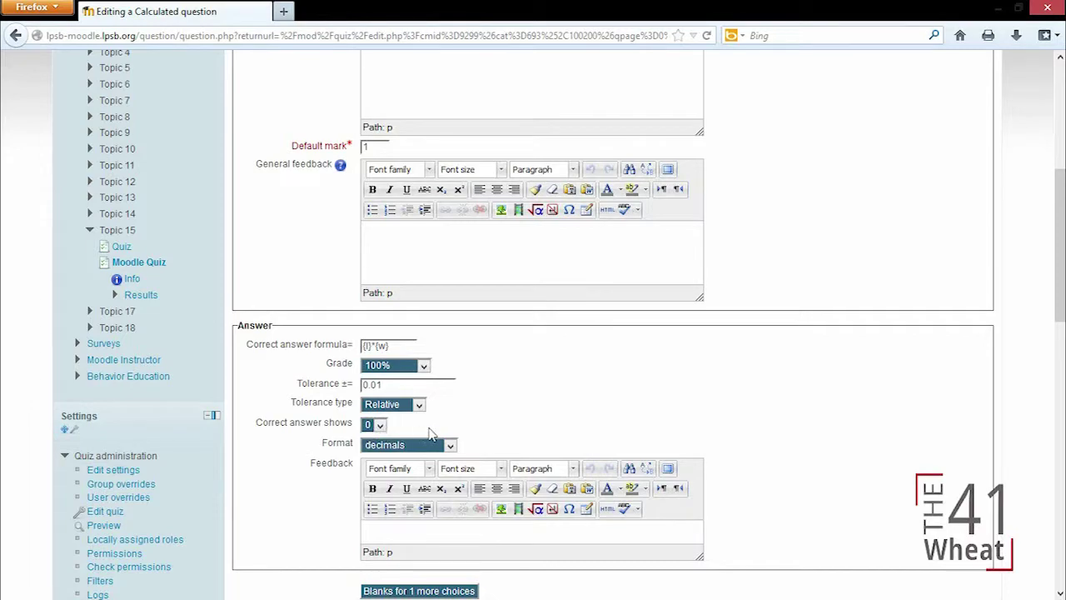
- Set the penalty for each incorrect try to 100% and save the question settings
scroll(1063, 253, "down", 6)
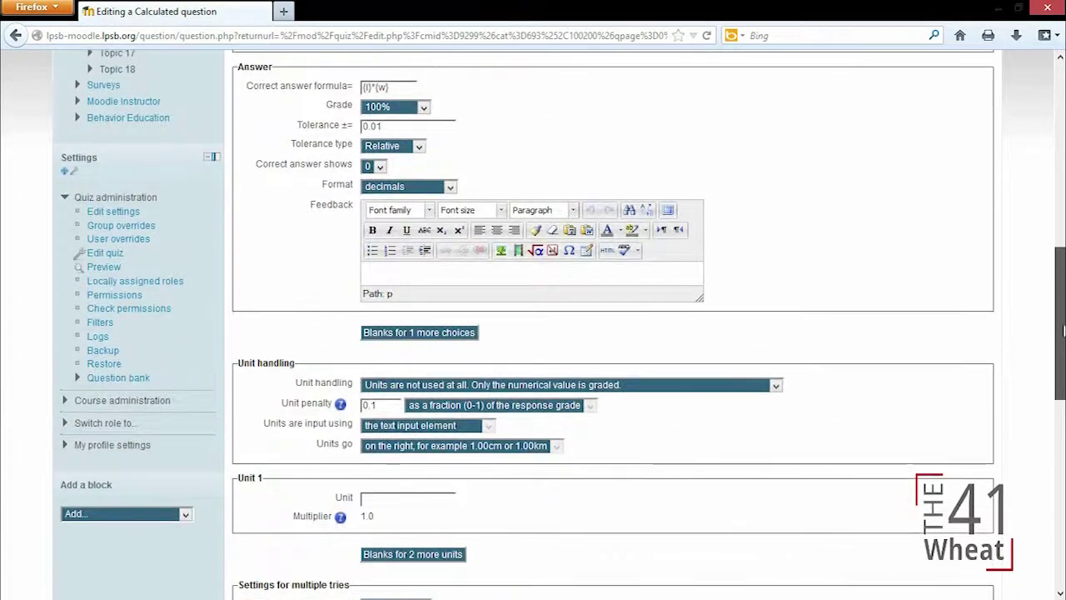
scroll(761, 371, "up", 2)
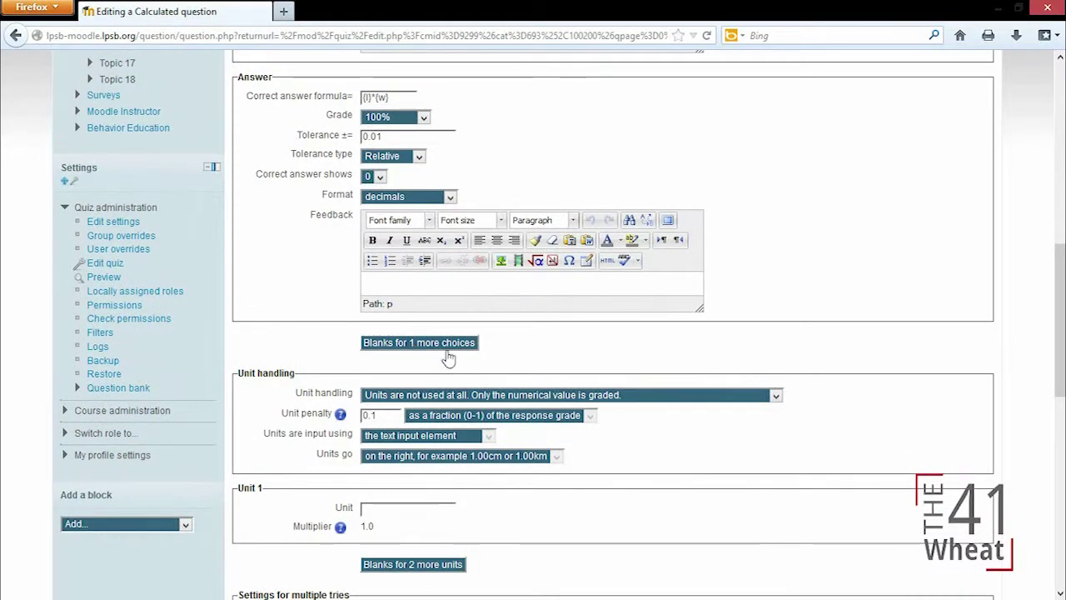
scroll(679, 318, "down", 4)
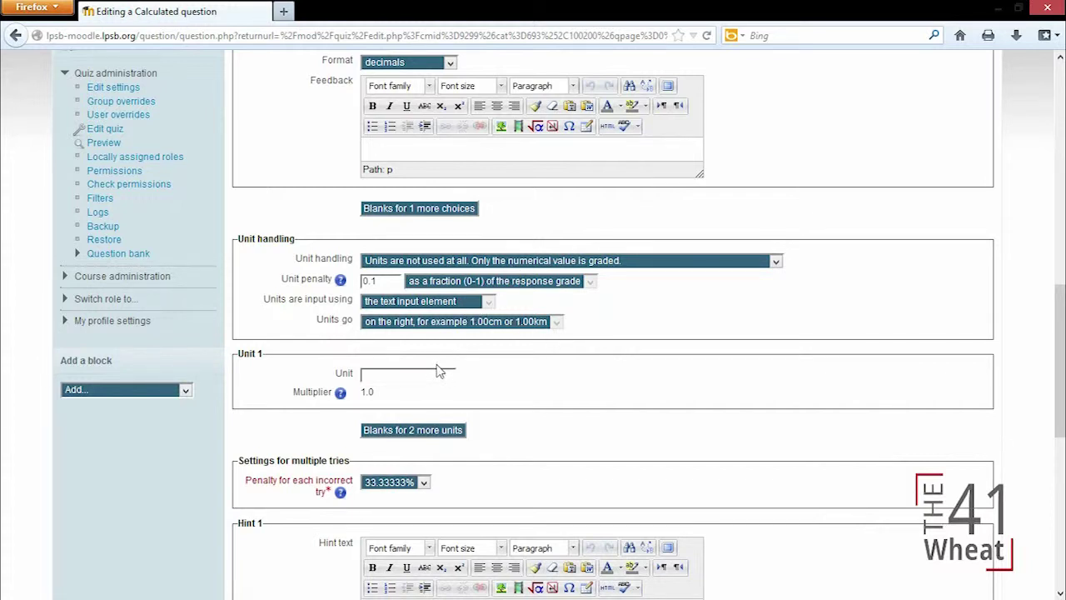
left_click(419, 483)
left_click(404, 498)
left_click_drag(1058, 302, 1057, 449)
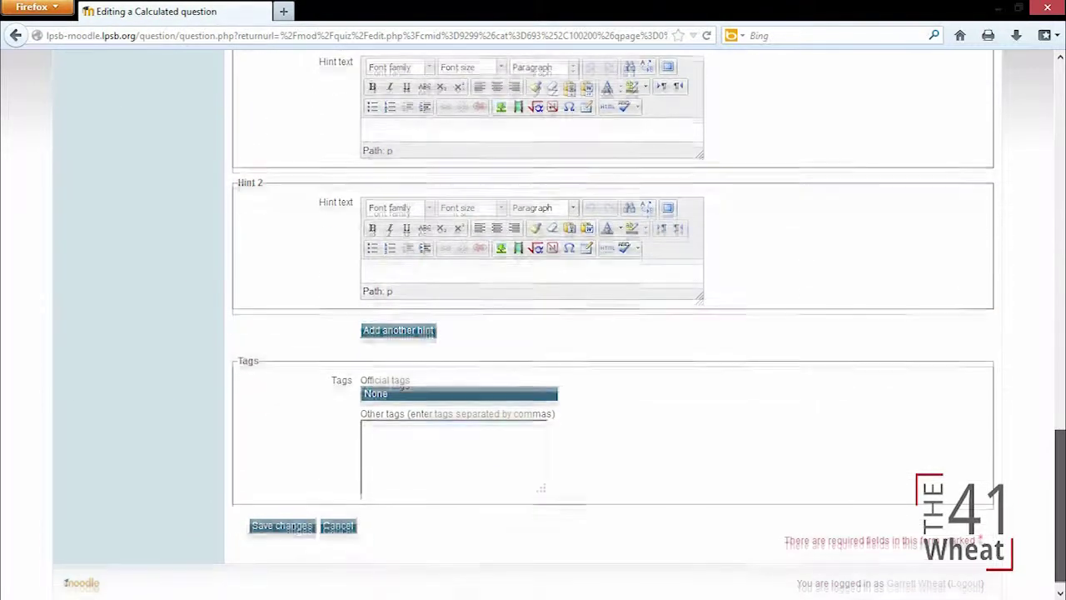
left_click(284, 526)
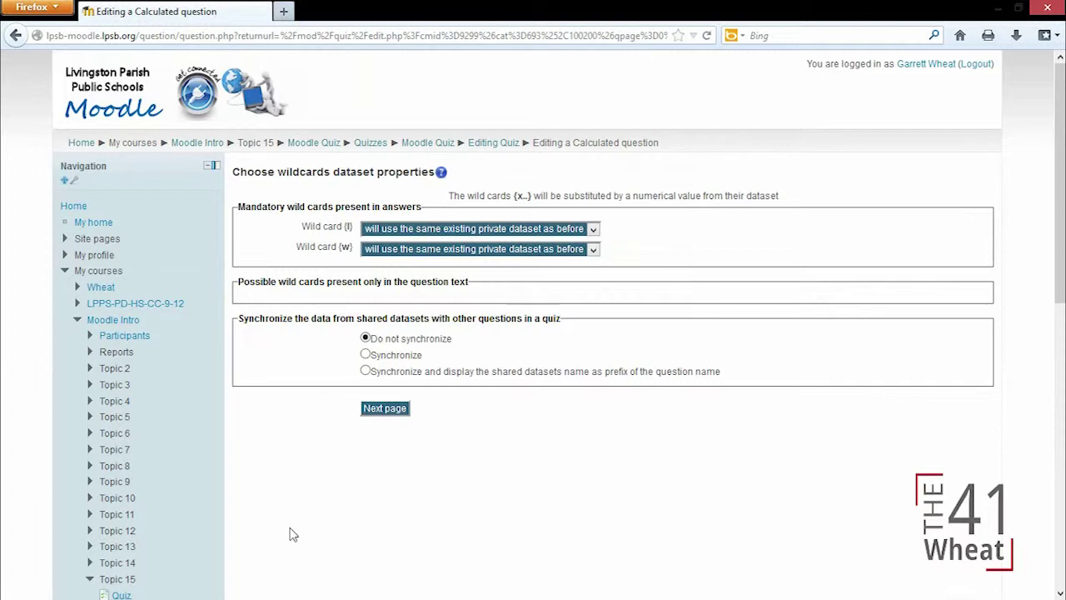
- Keep the existing private datasets for {l} and {w} and go to the next page
left_click(383, 408)
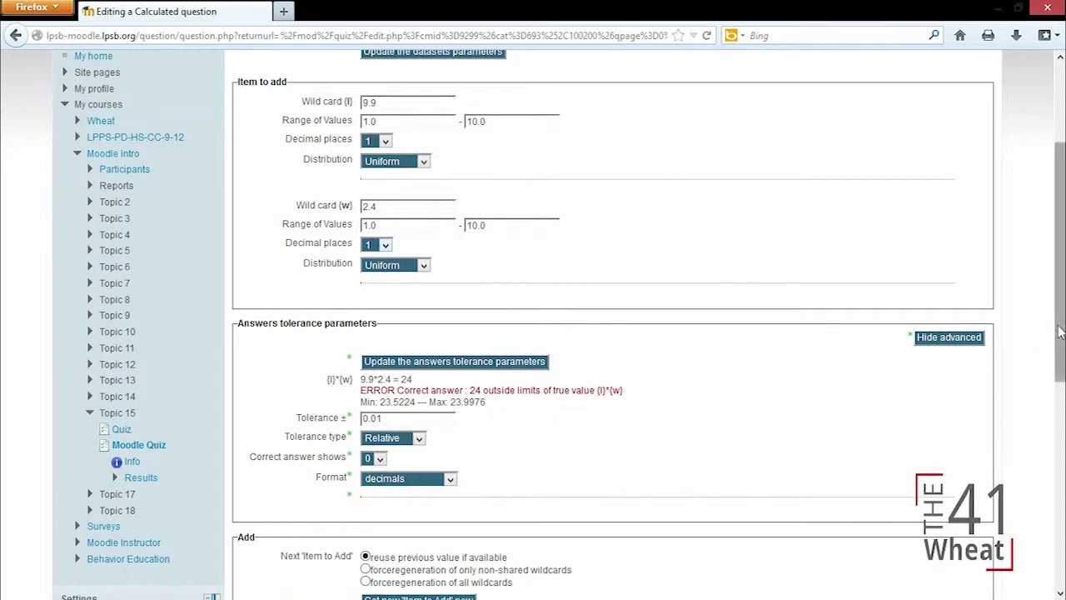
left_click_drag(1059, 330, 1047, 245)
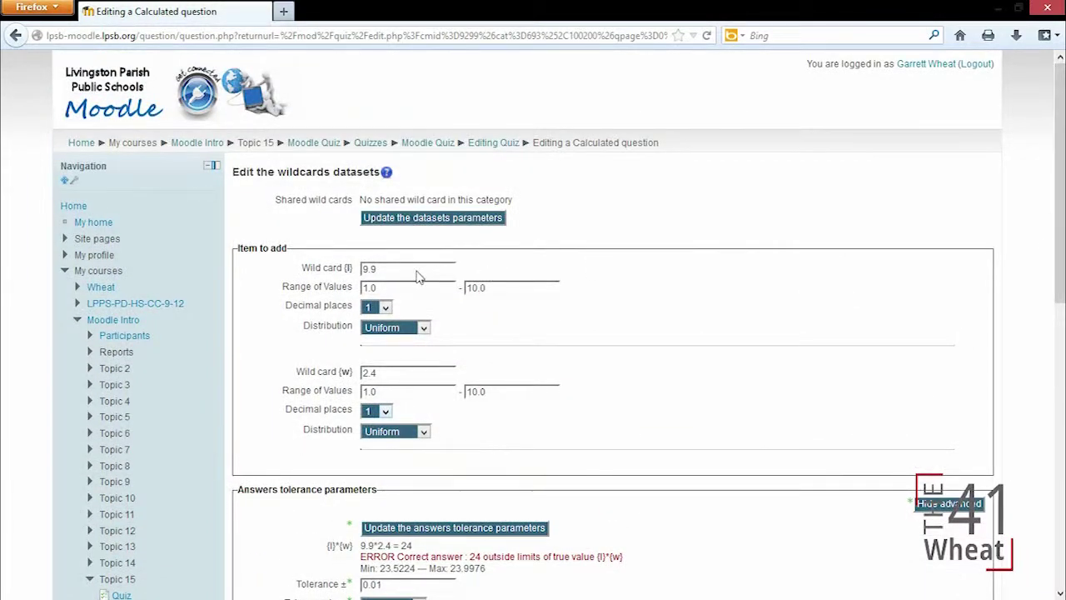
- Replace the sample wildcard values with {l}=5 and {w}=10
left_click_drag(411, 272, 351, 276)
type("5")
left_click_drag(402, 377, 359, 377)
type("10")
- Give {w} a 10–20 range, set 0 decimal places, and update the answer tolerance check
left_click(390, 290)
key("Tab")
type("20")
left_click(379, 310)
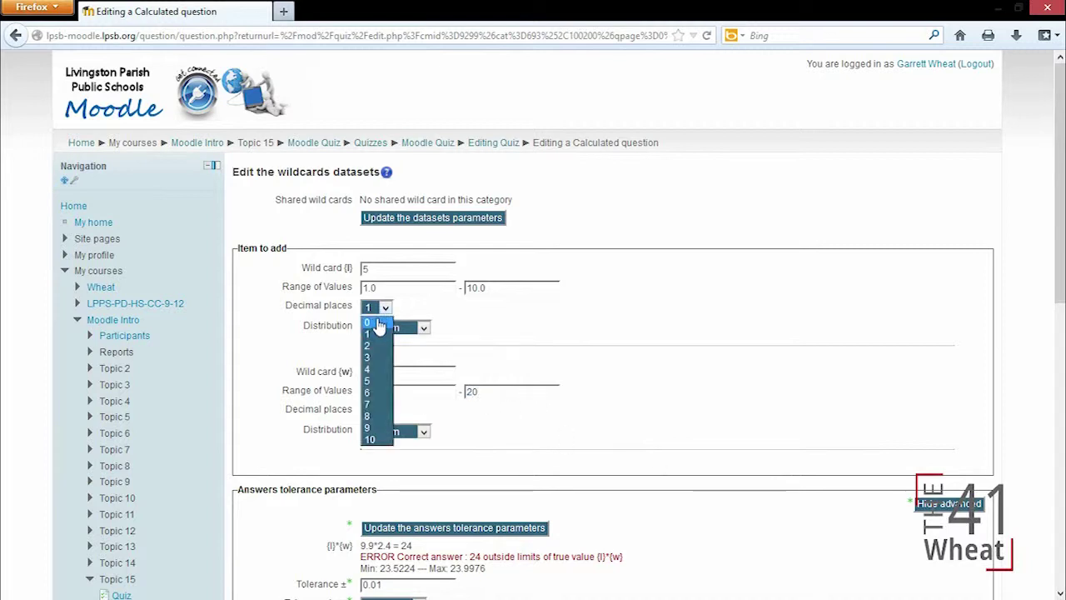
left_click(367, 321)
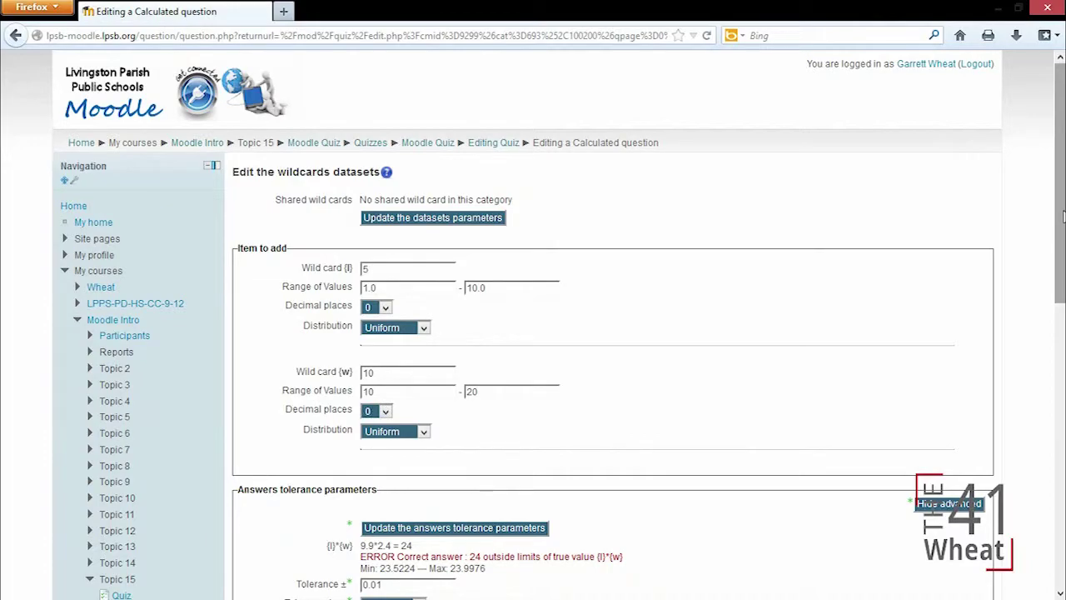
left_click_drag(1063, 217, 1063, 263)
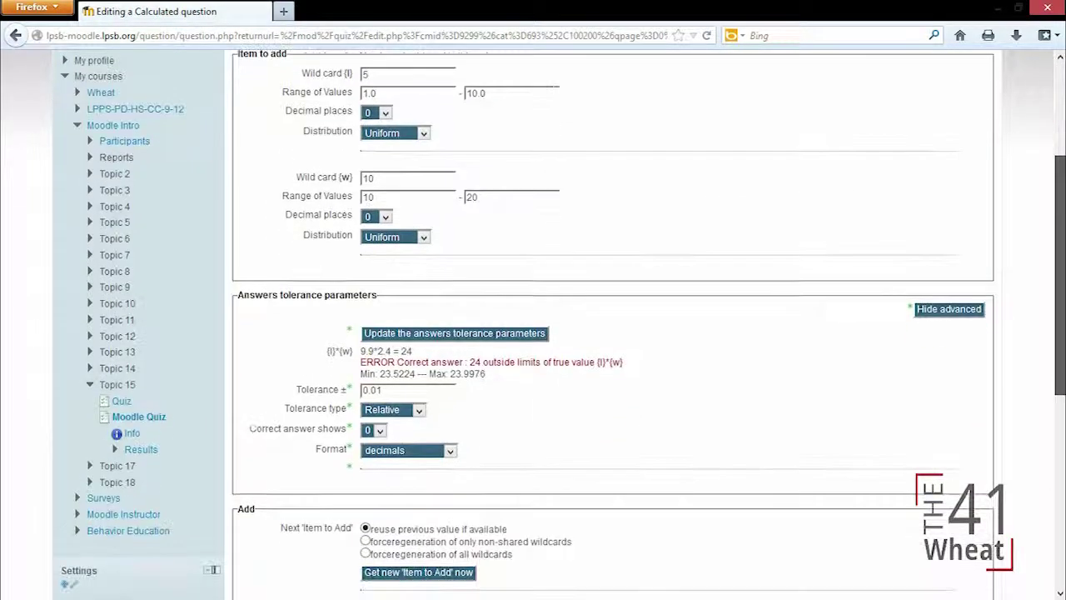
scroll(563, 325, "down", 3)
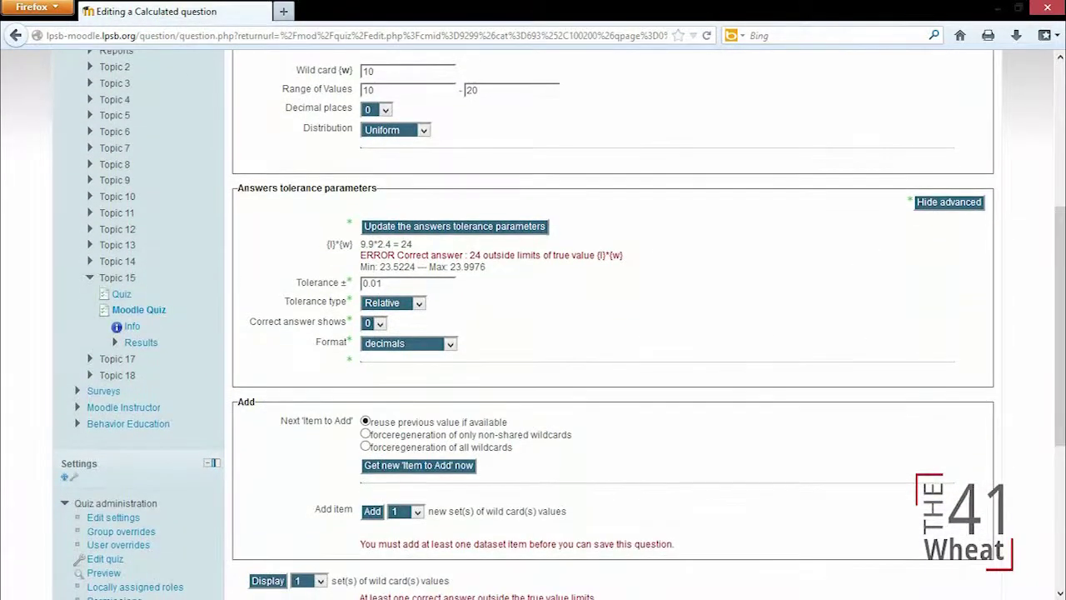
left_click(468, 230)
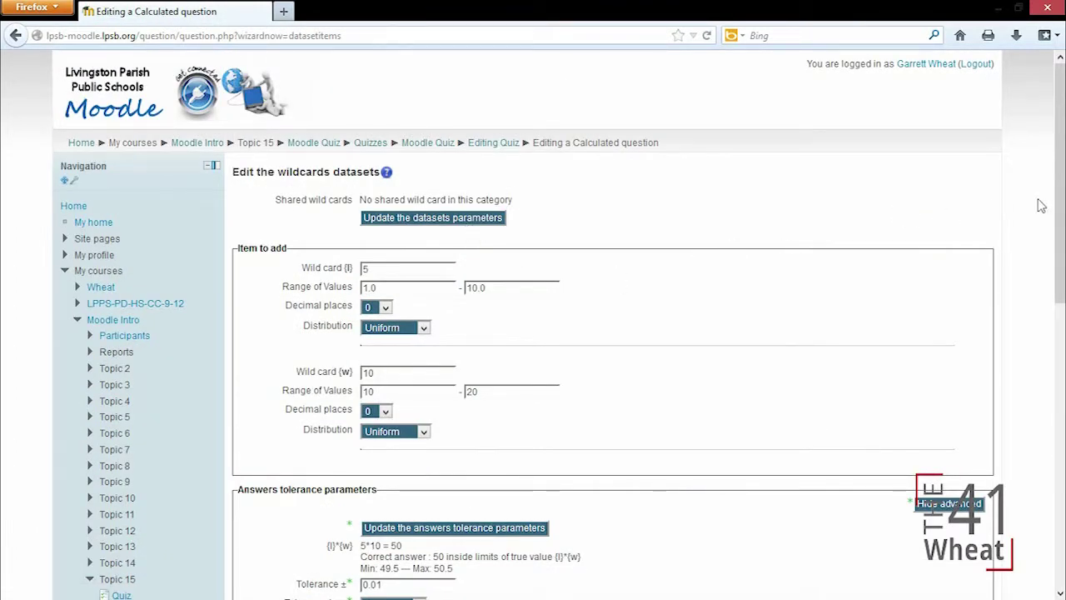
- Review the 5*10 = 50 answer within 49.5–50.5 limits and reach the Add value-sets section
scroll(1059, 241, "down", 1)
left_click_drag(1060, 241, 1062, 351)
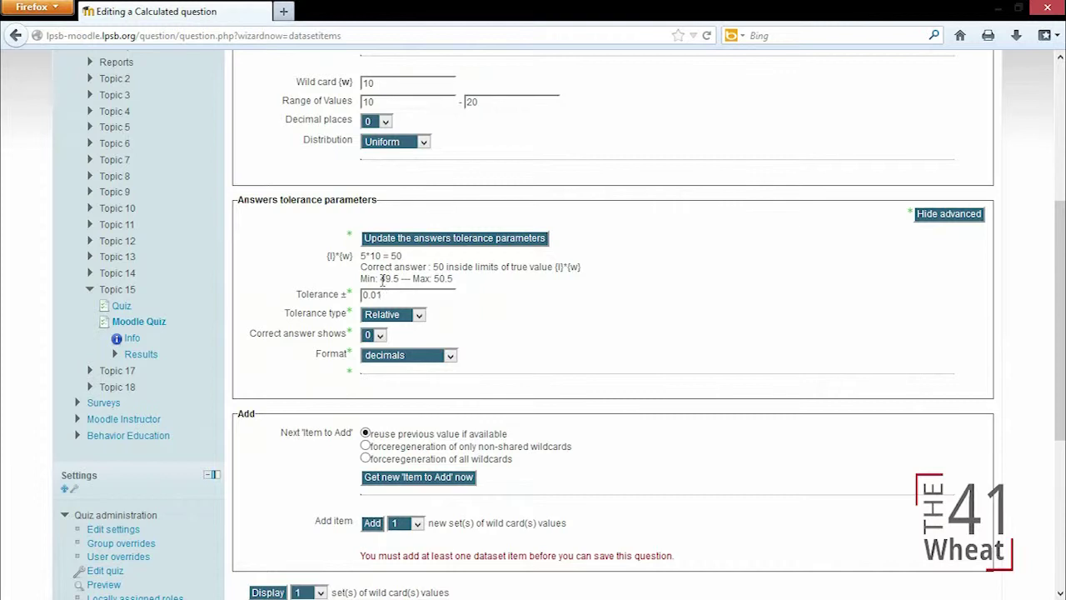
left_click_drag(382, 279, 397, 283)
left_click_drag(1053, 310, 1060, 406)
left_click(402, 357)
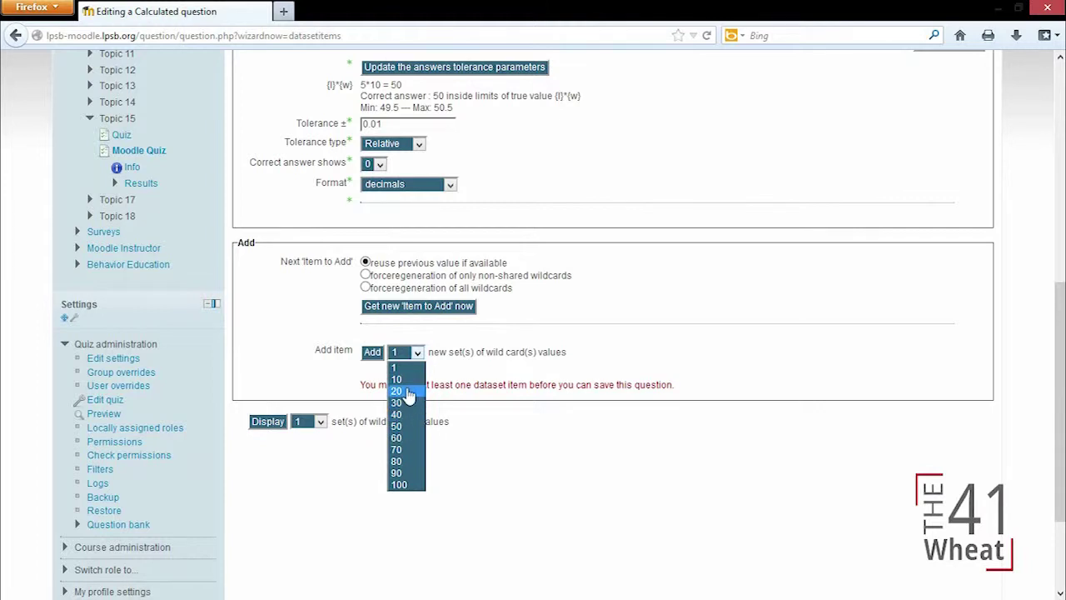
- Add 20 generated wildcard value sets and save the question's changes
left_click(408, 389)
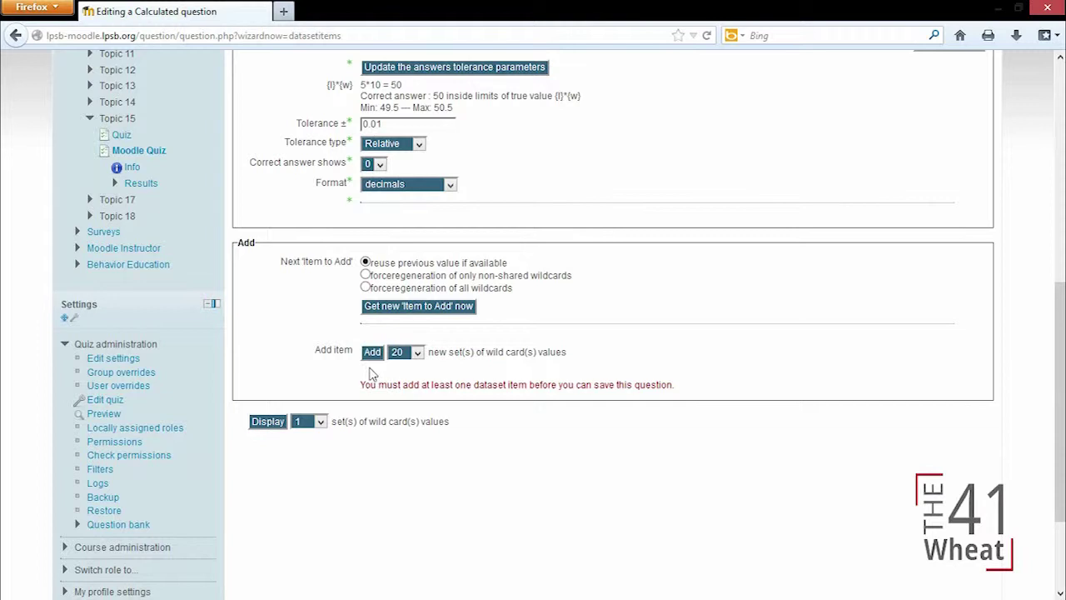
left_click(373, 353)
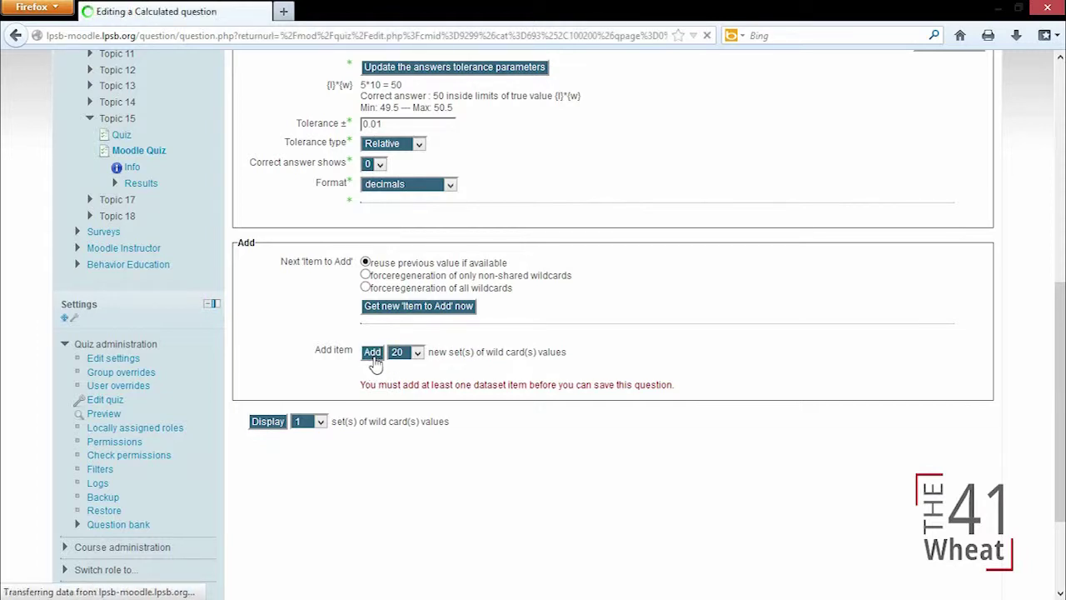
left_click_drag(1061, 180, 1061, 397)
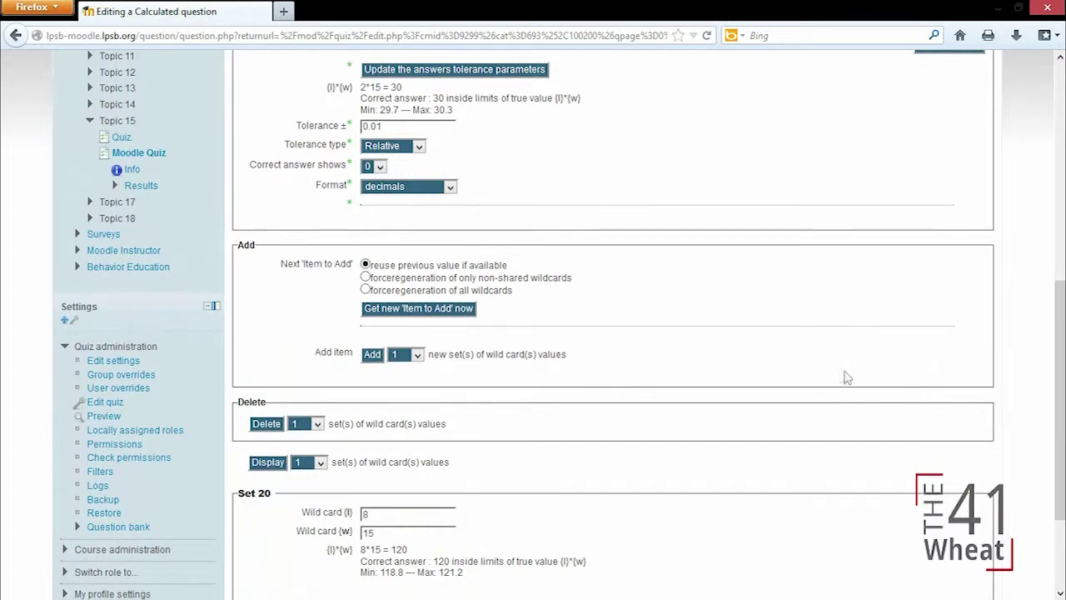
left_click_drag(1052, 377, 1052, 443)
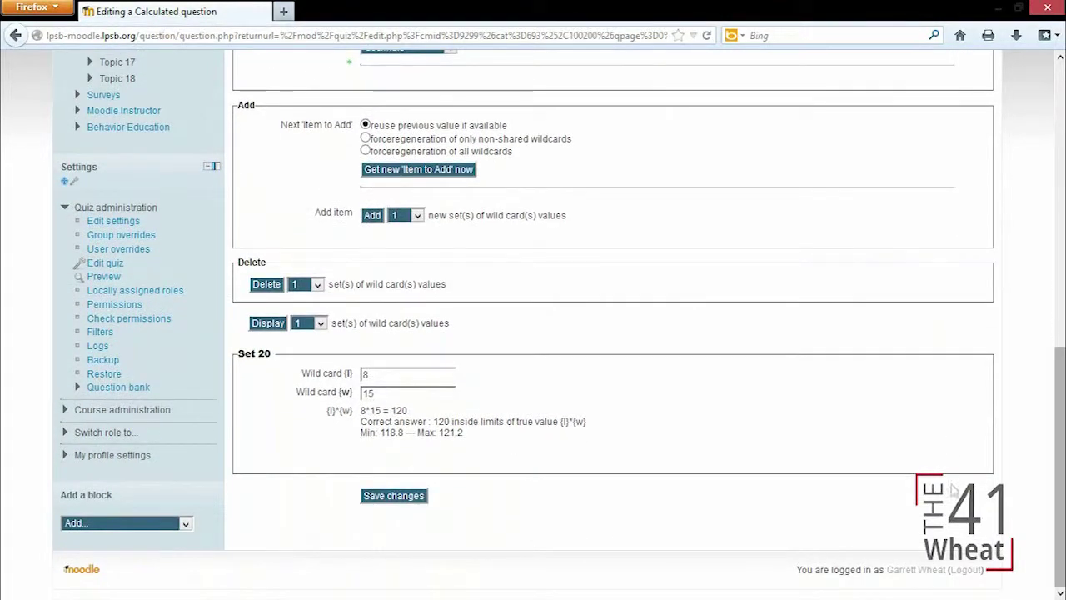
left_click(399, 498)
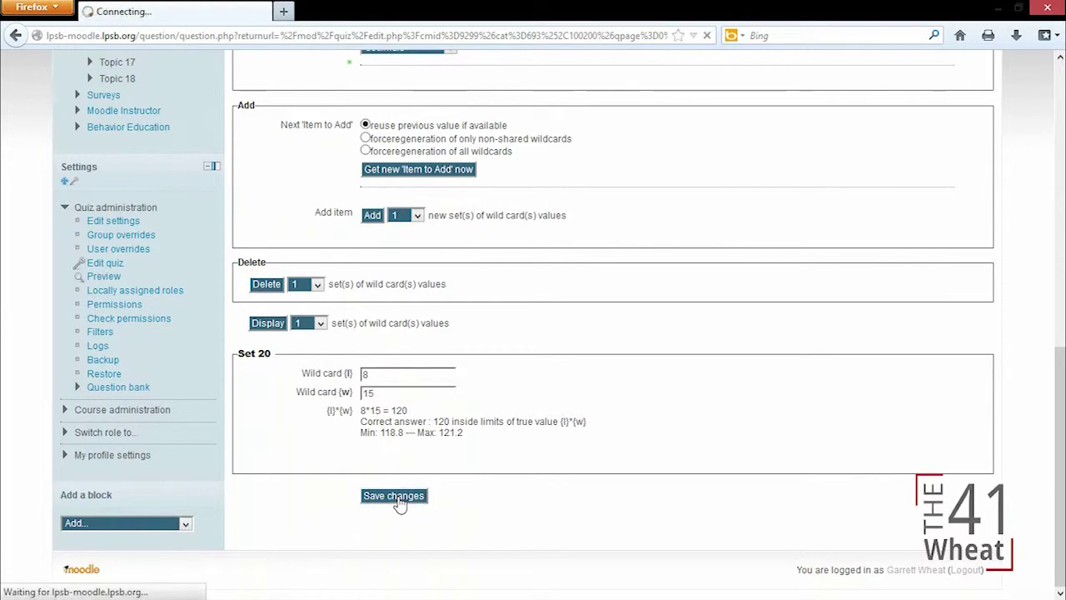